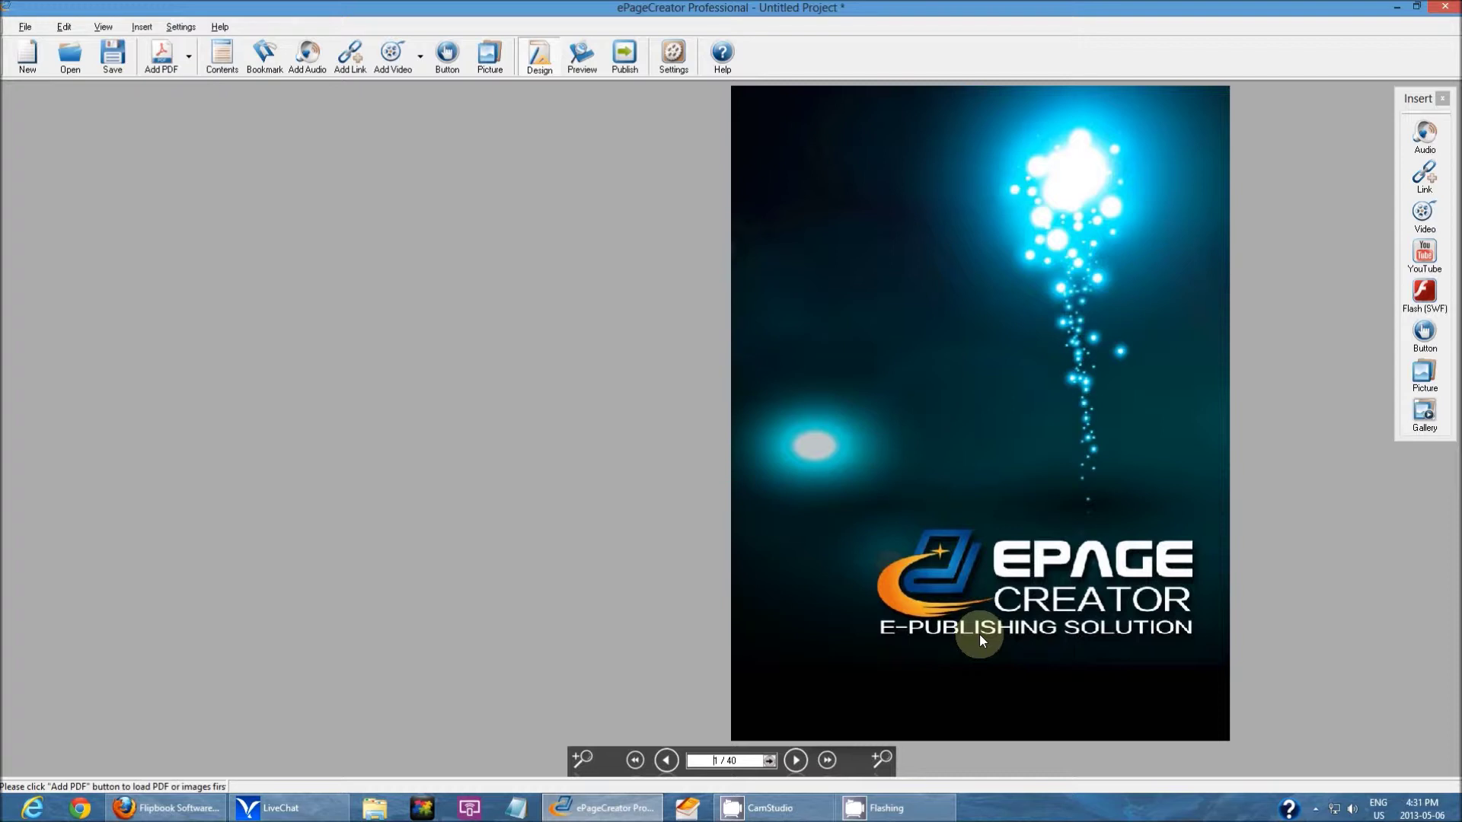
pyautogui.click(352, 57)
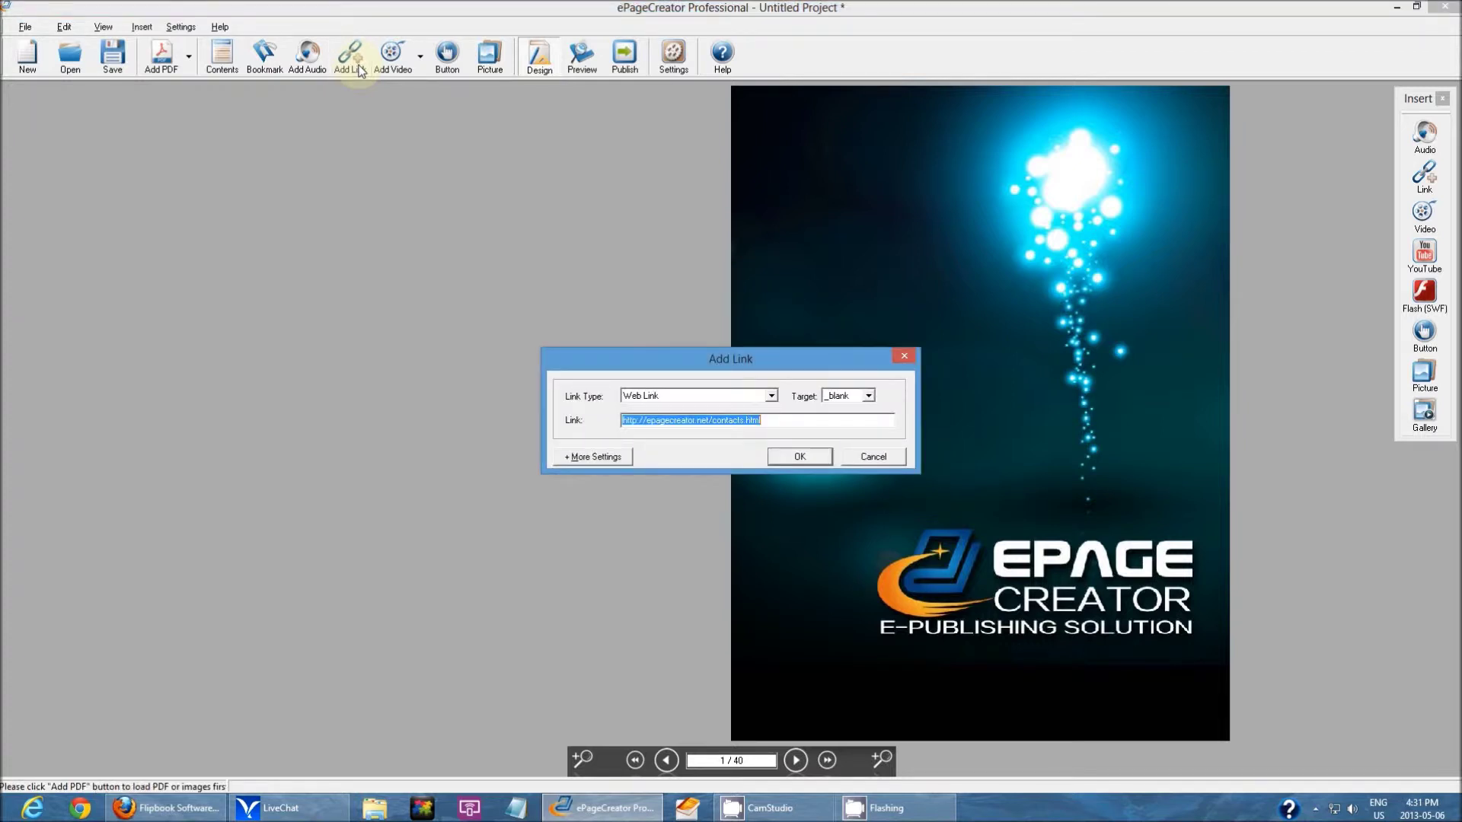
pyautogui.click(772, 396)
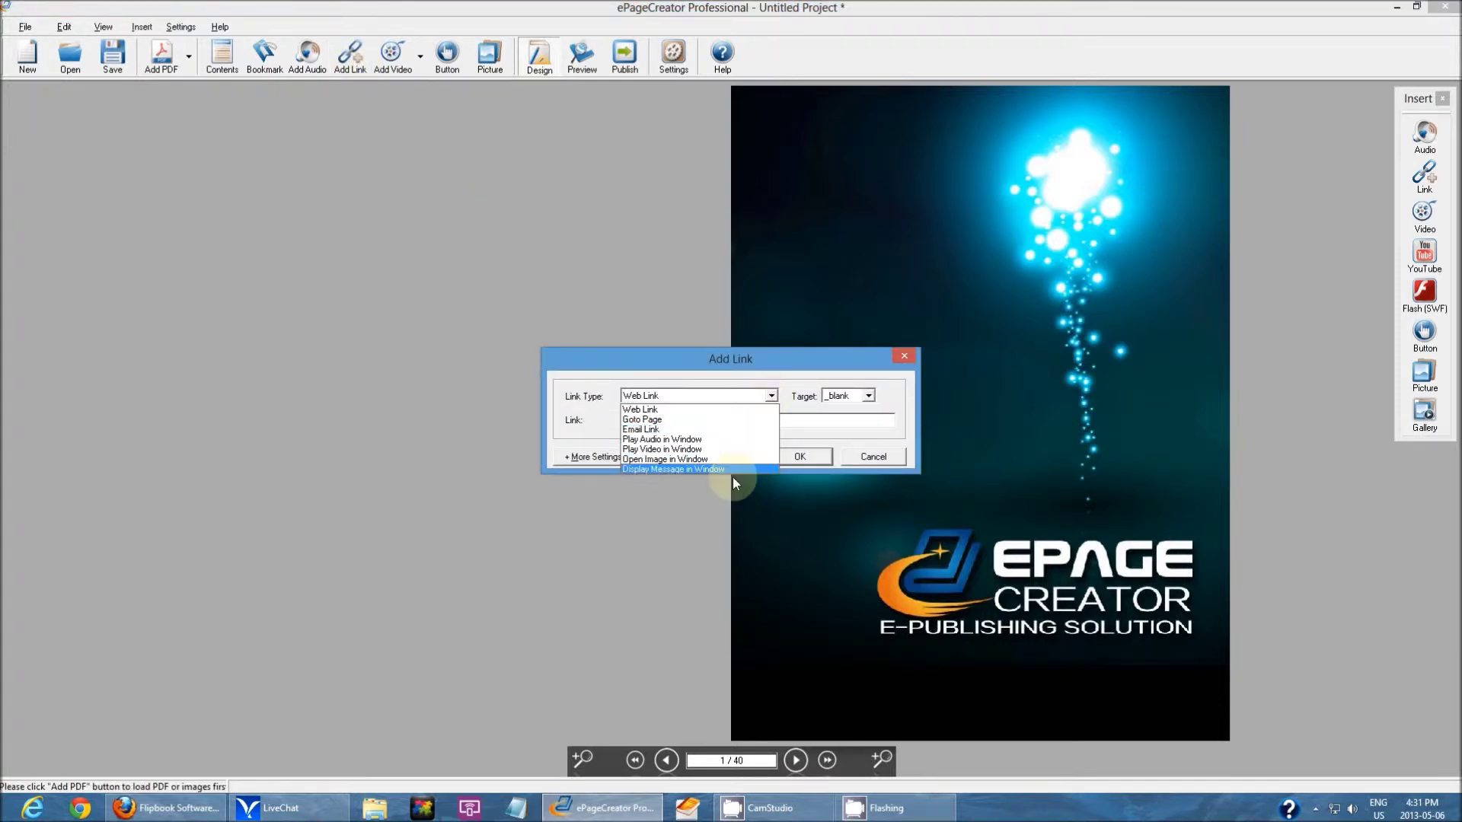
pyautogui.click(721, 411)
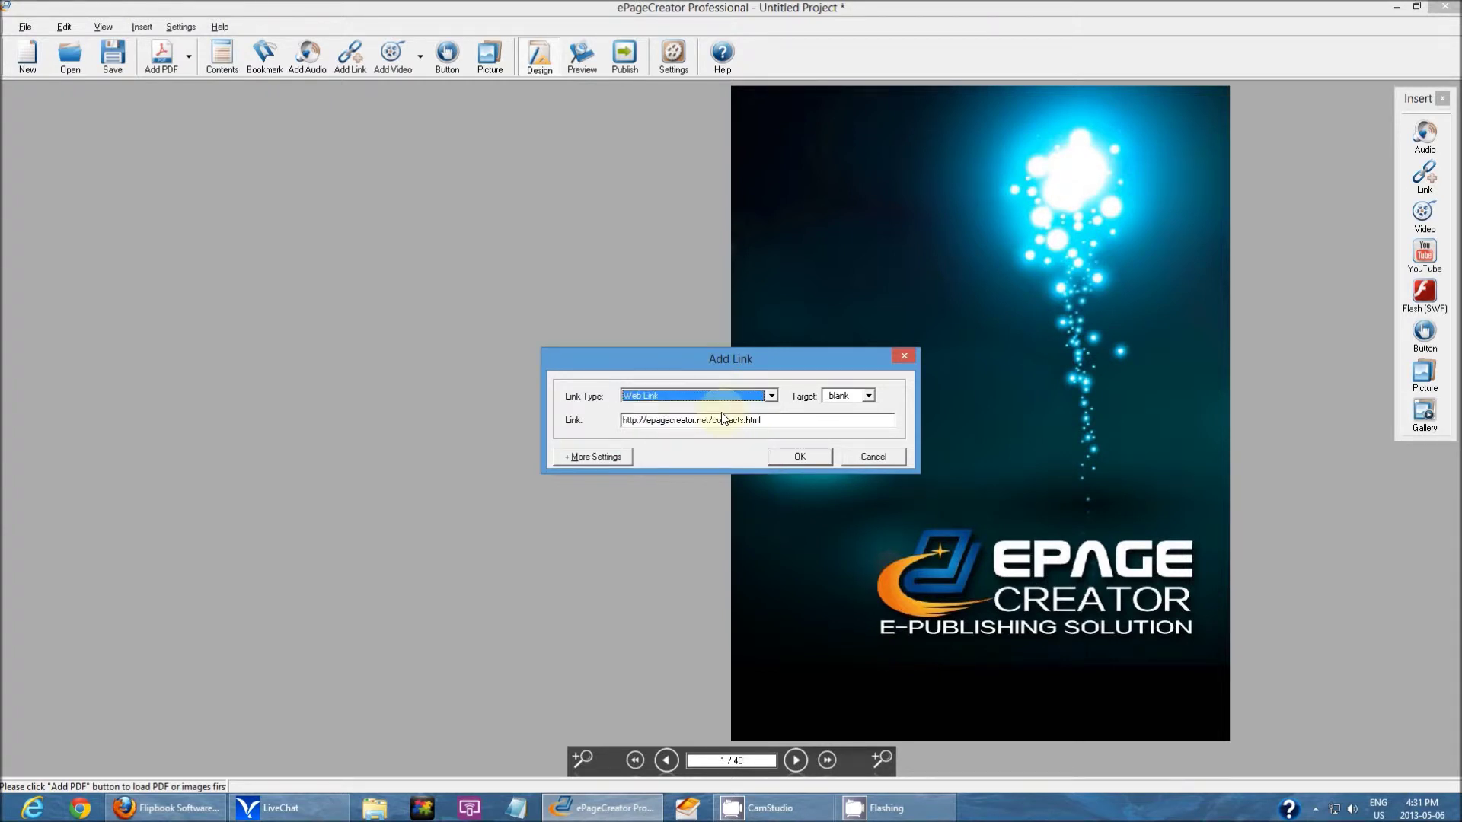
pyautogui.click(868, 397)
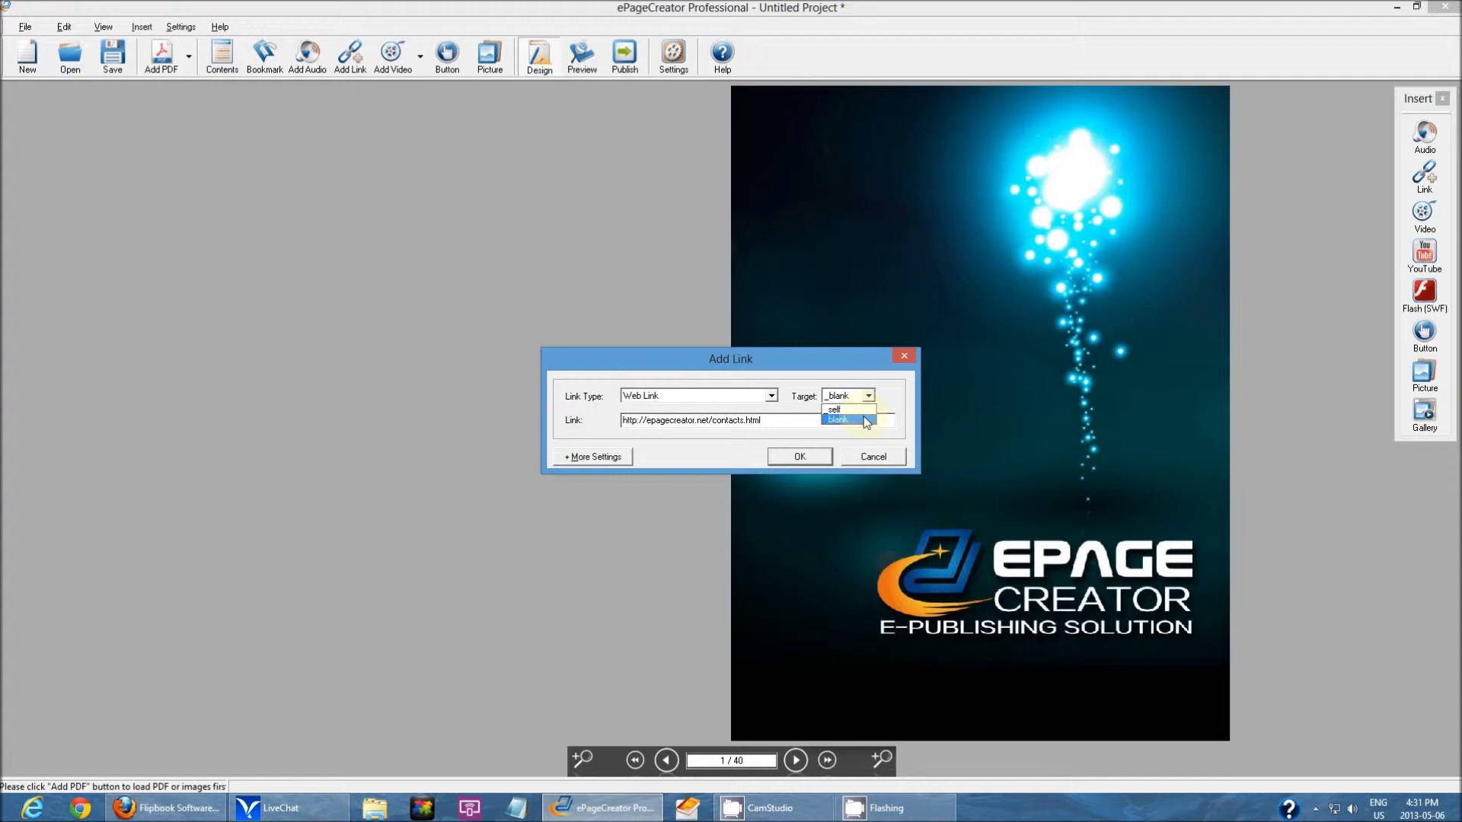
pyautogui.click(867, 421)
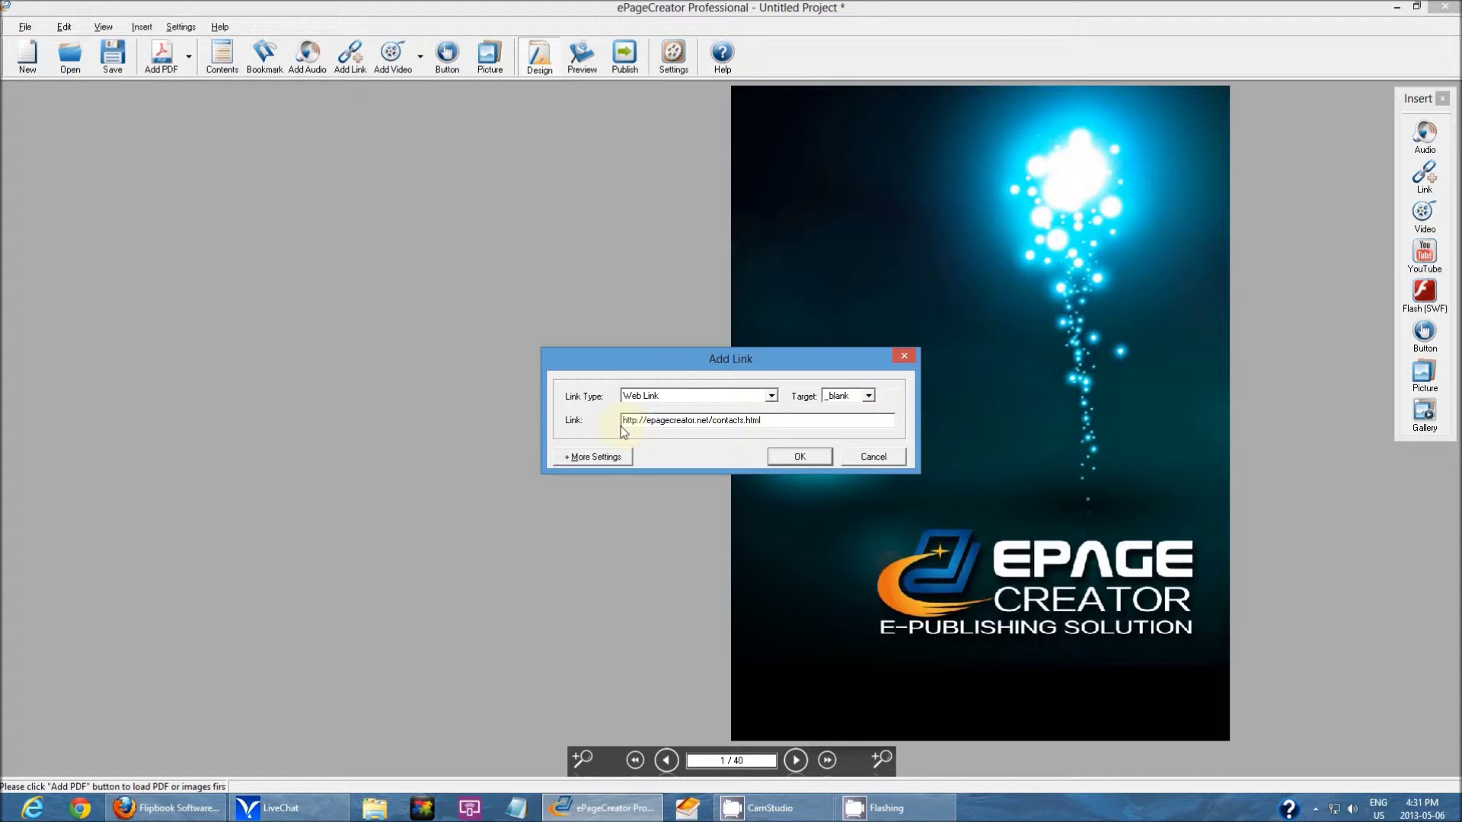
pyautogui.moveTo(761, 421); pyautogui.dragTo(711, 429)
pyautogui.click(597, 457)
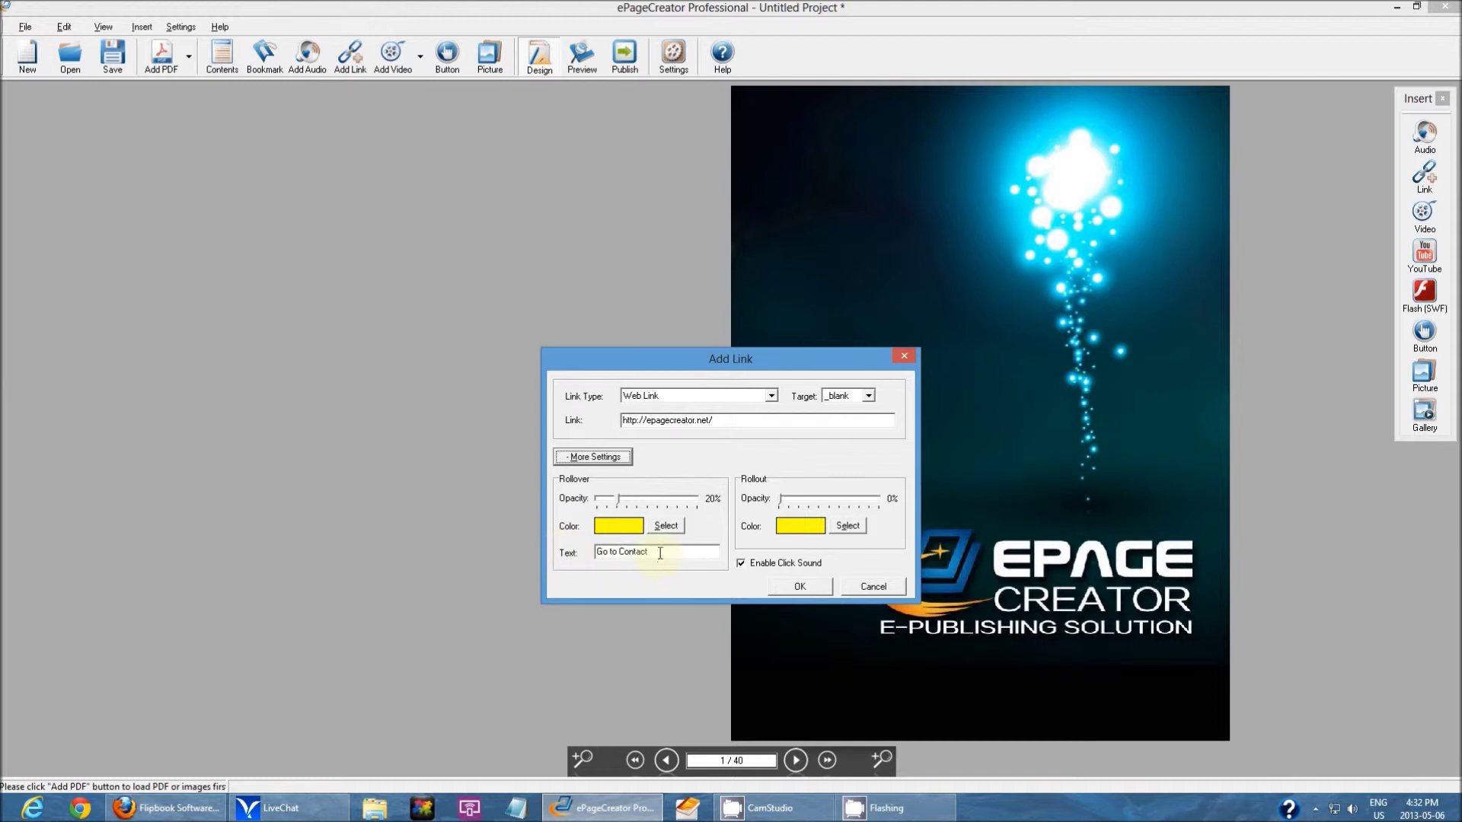
# Step: Replace the rollover text 'Go to Contact' with 'ePageCreator HomePage' and place the link on the cover
pyautogui.moveTo(660, 552); pyautogui.dragTo(486, 552)
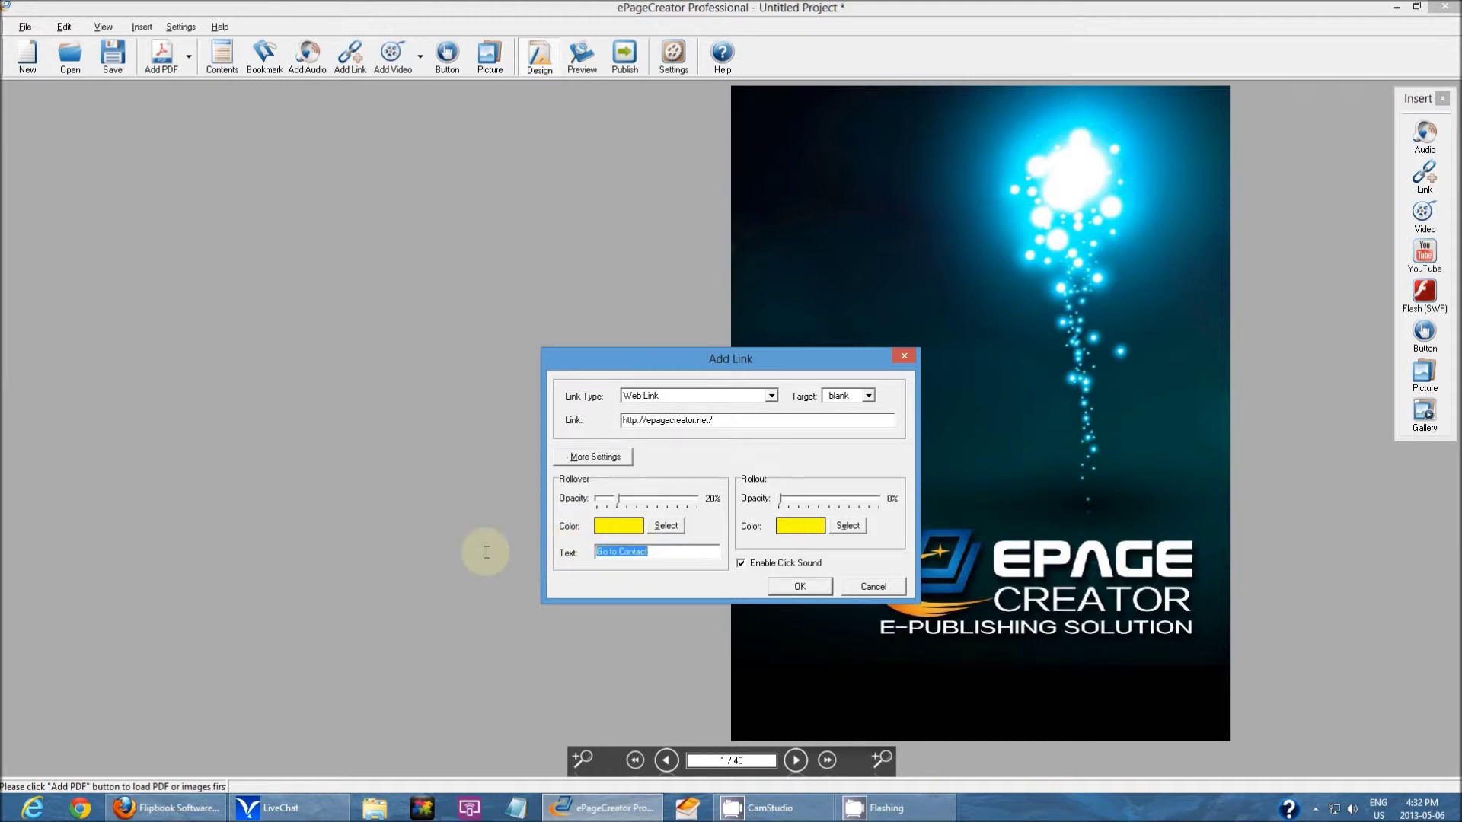
pyautogui.write('Epage')
pyautogui.press('BackSpace')
pyautogui.press('BackSpace')
pyautogui.press('BackSpace')
pyautogui.press('BackSpace')
pyautogui.press('BackSpace')
pyautogui.write('ePageCreator HomePage')
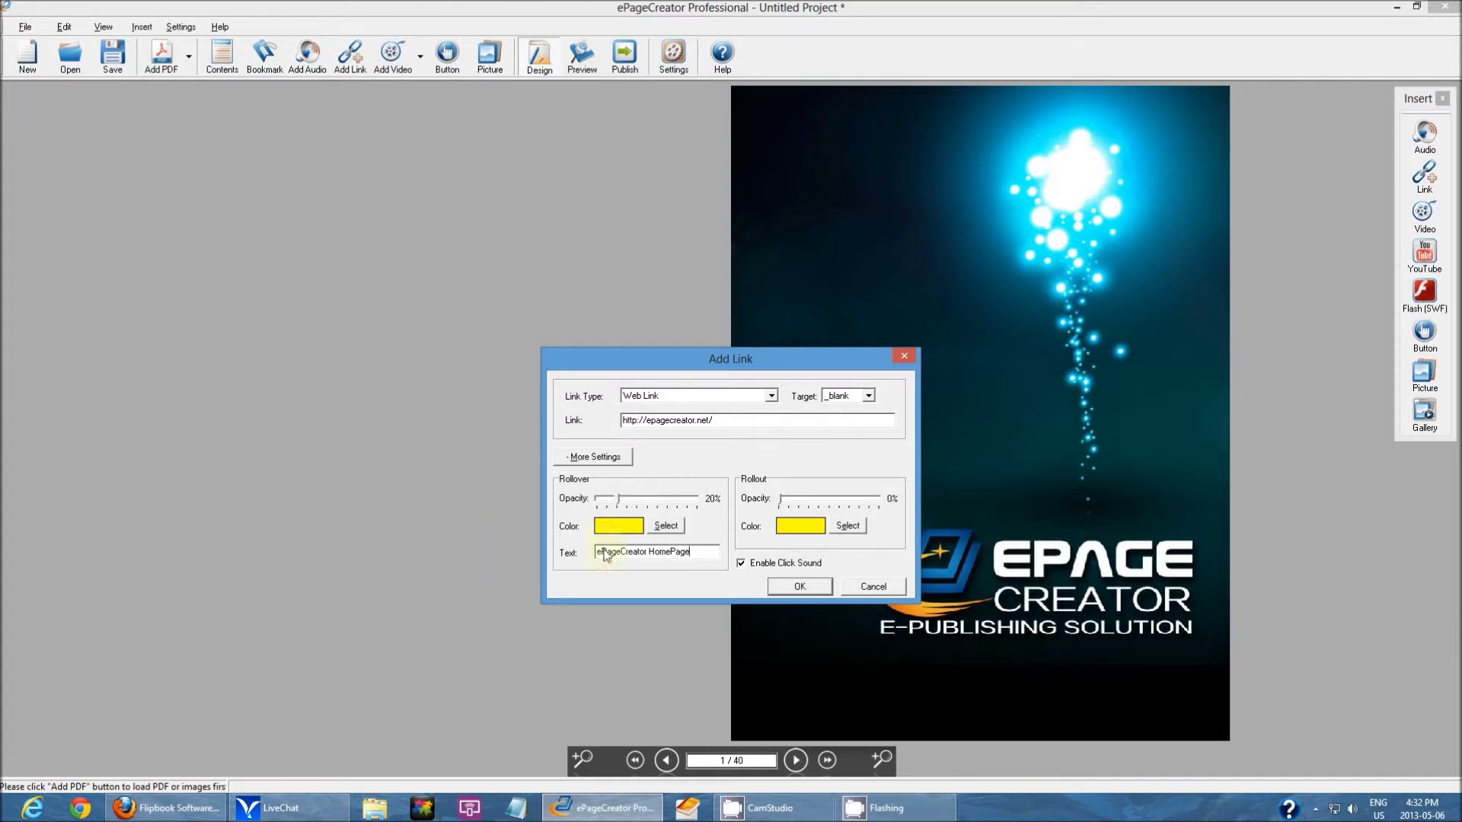
pyautogui.click(799, 586)
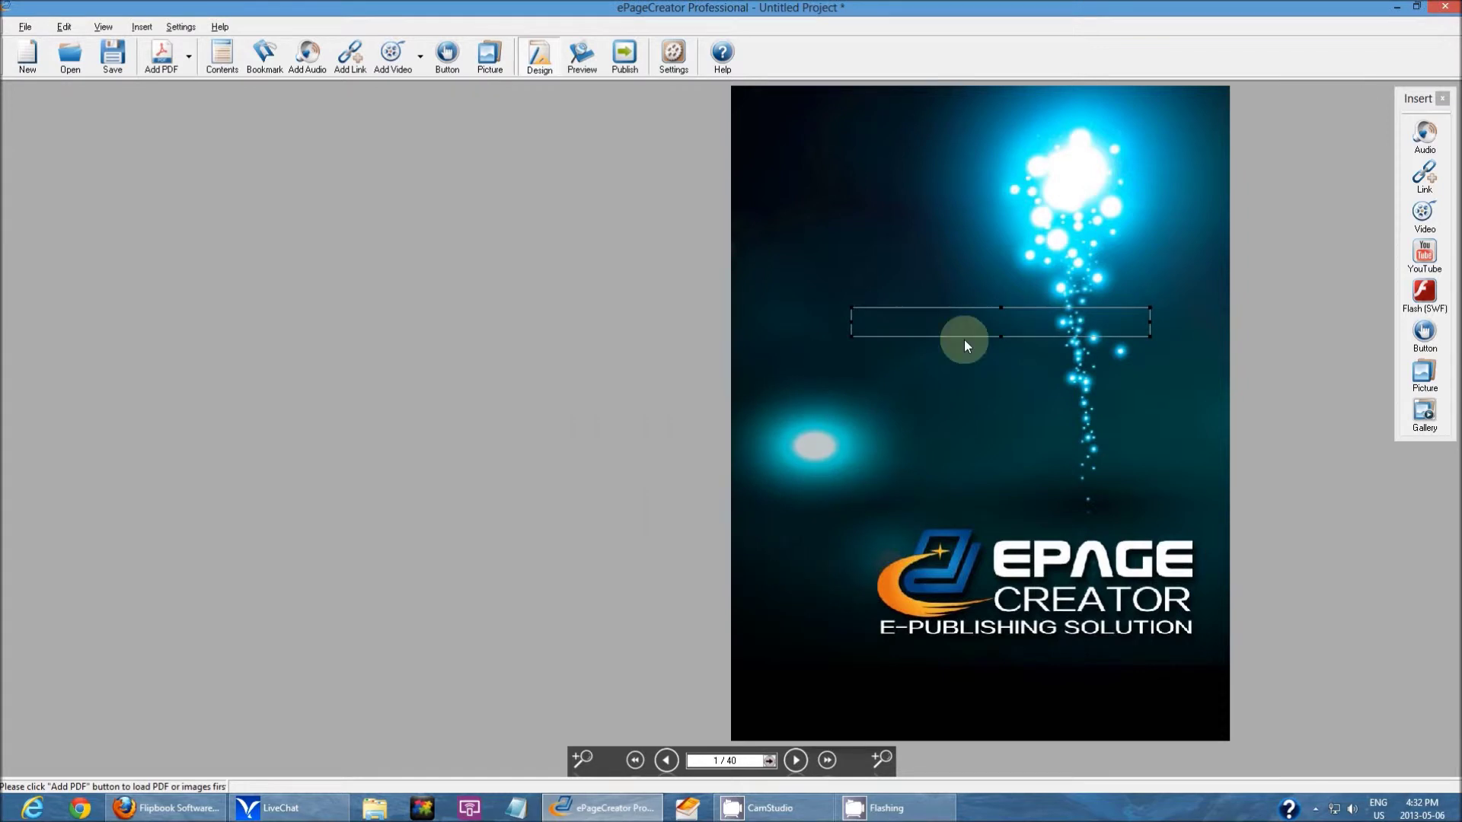
# Step: Drag the link area down onto the EPAGE CREATOR logo and widen it to span the whole logo
pyautogui.moveTo(994, 309); pyautogui.dragTo(1020, 643)
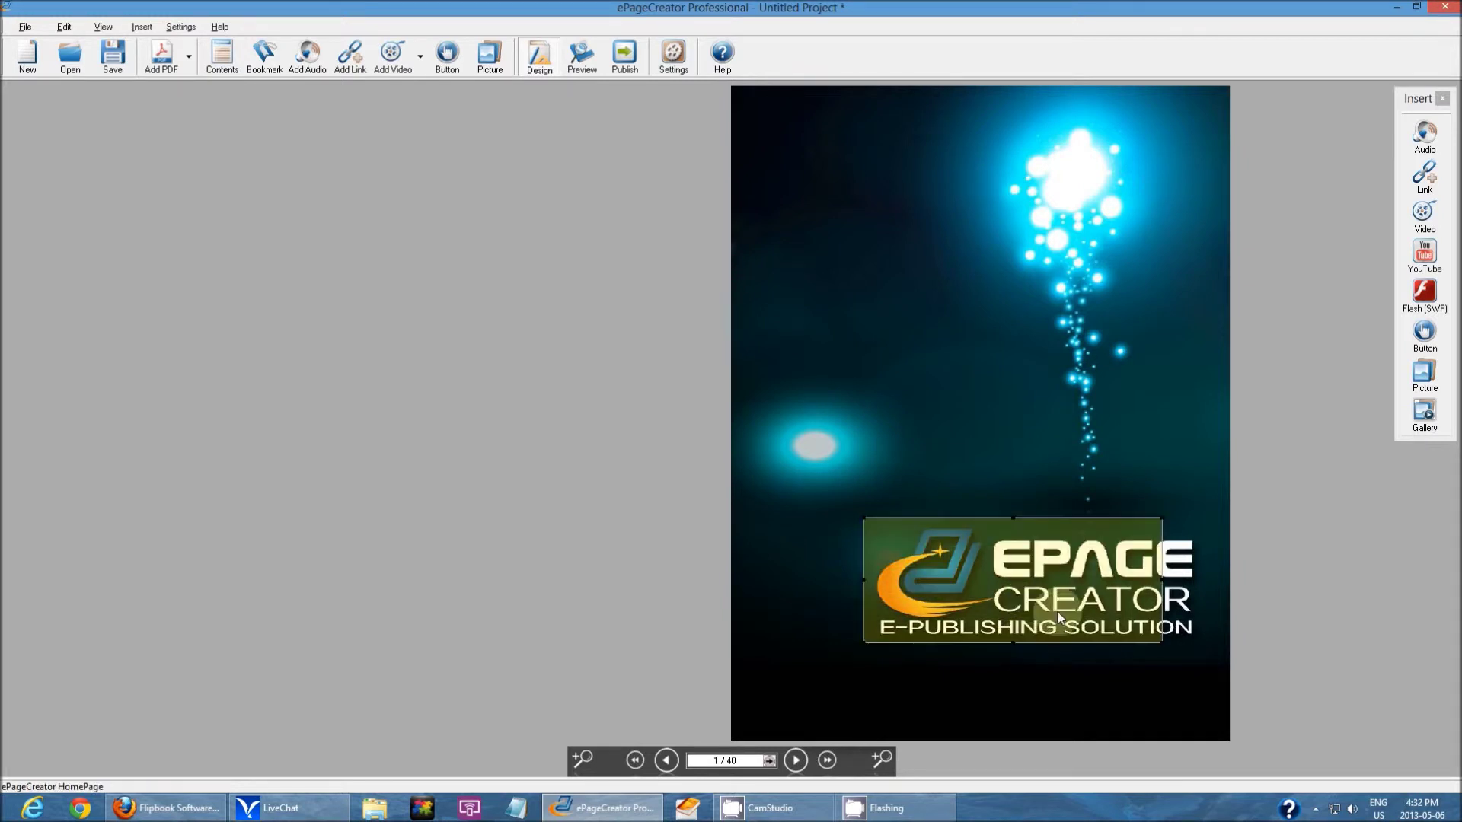
pyautogui.moveTo(1161, 580); pyautogui.dragTo(1205, 577)
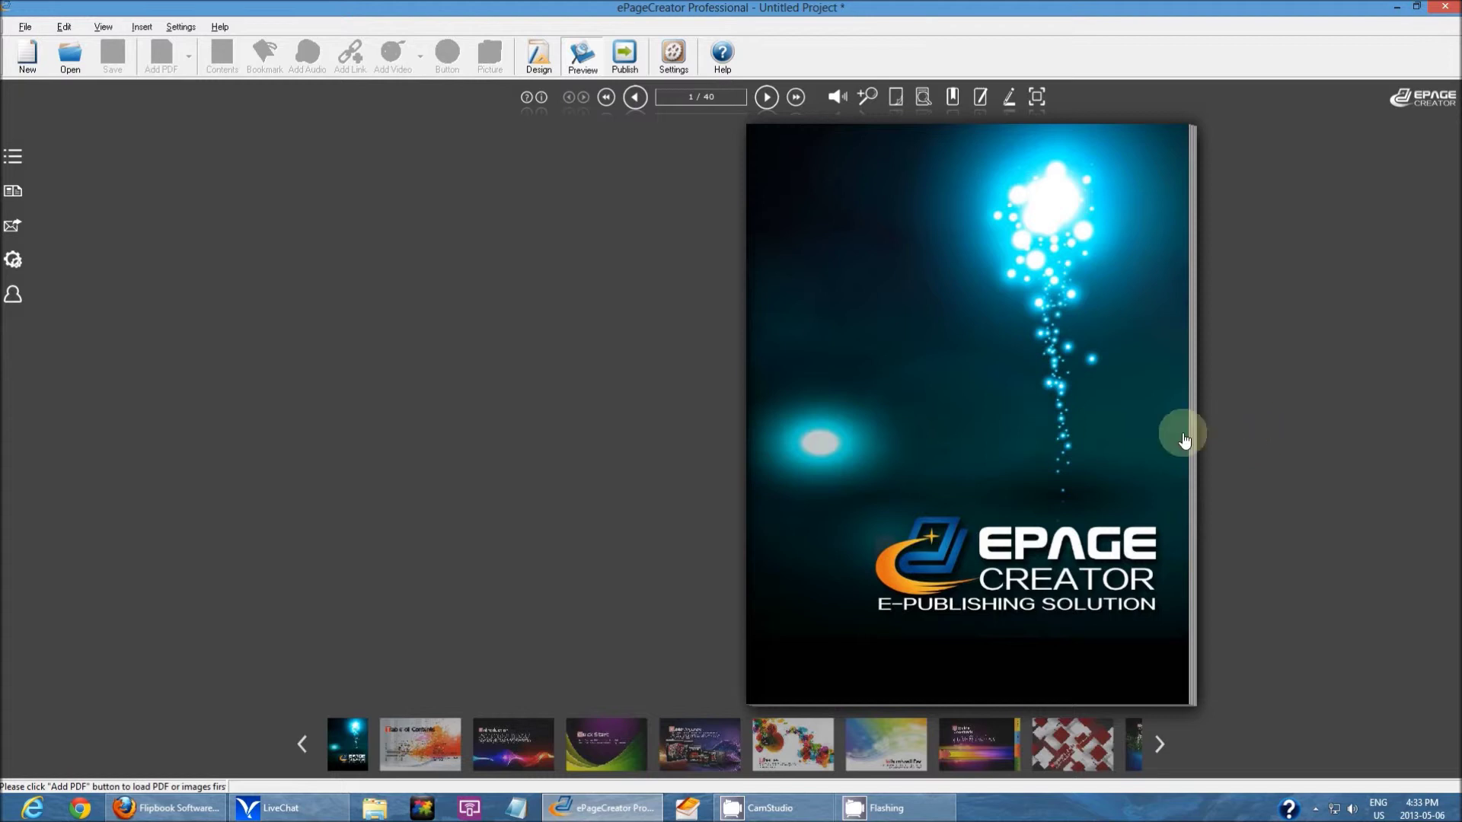
# Step: In the flipbook preview, click the cover logo link to test it
pyautogui.click(1106, 575)
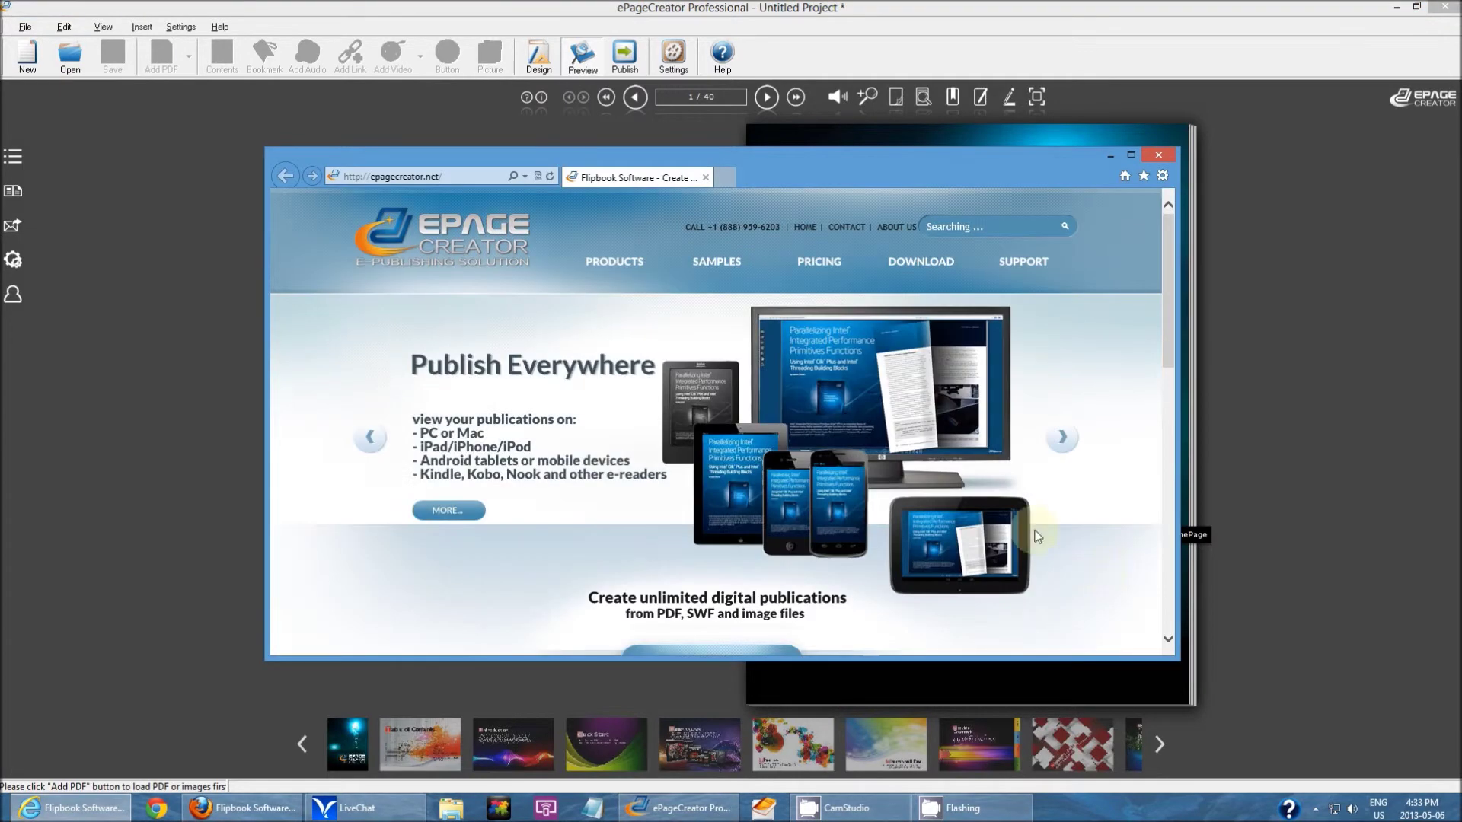
# Step: Scroll through the epagecreator.net homepage in Internet Explorer, then return to the flipbook preview
pyautogui.scroll(-4, 486, 352)
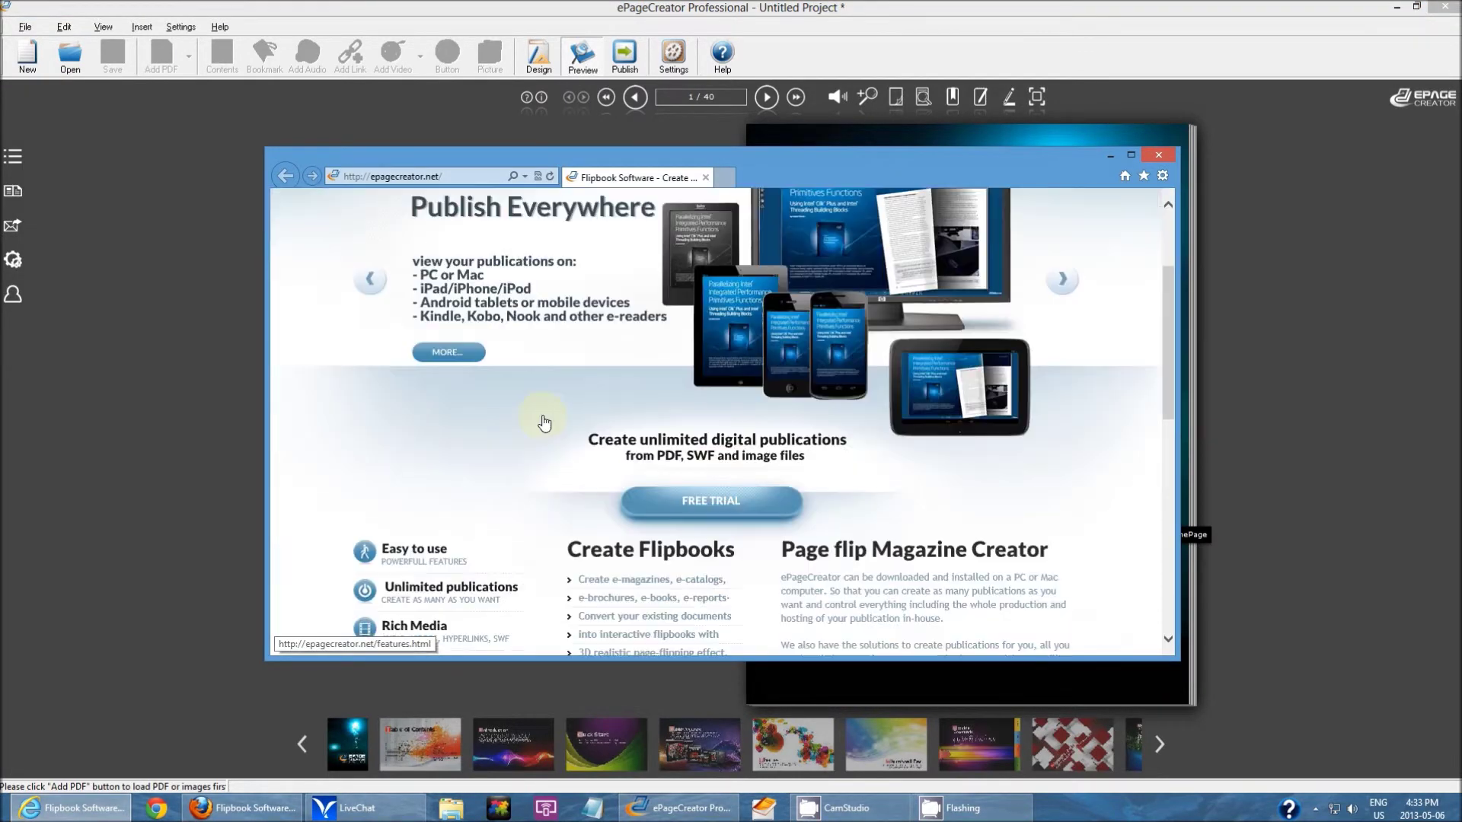
pyautogui.scroll(4, 483, 407)
pyautogui.click(175, 392)
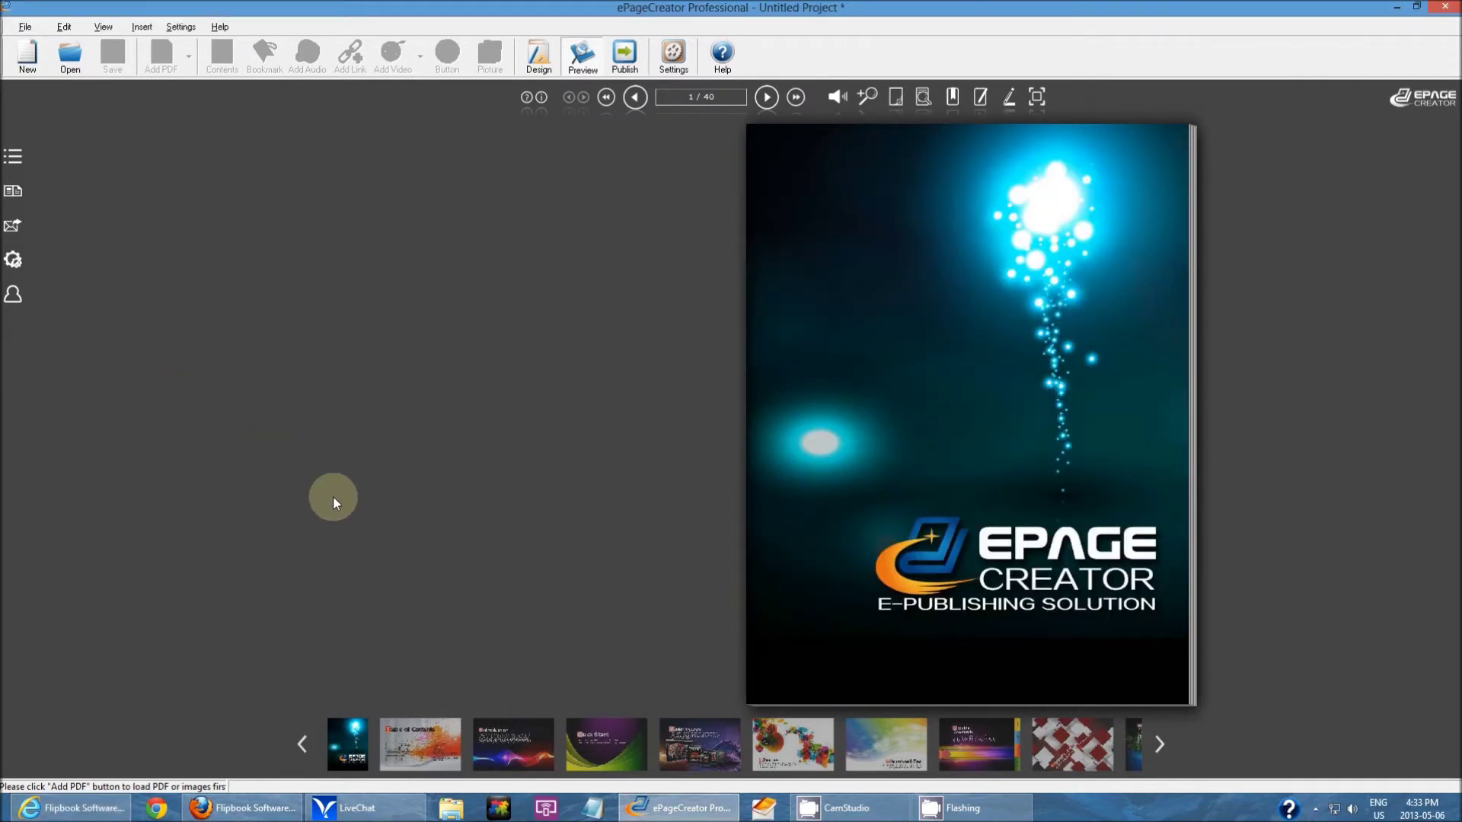
# Step: Follow the Beautiful Bookmark contents entry, jump to back cover page 40, and test Go to Contact
pyautogui.click(455, 744)
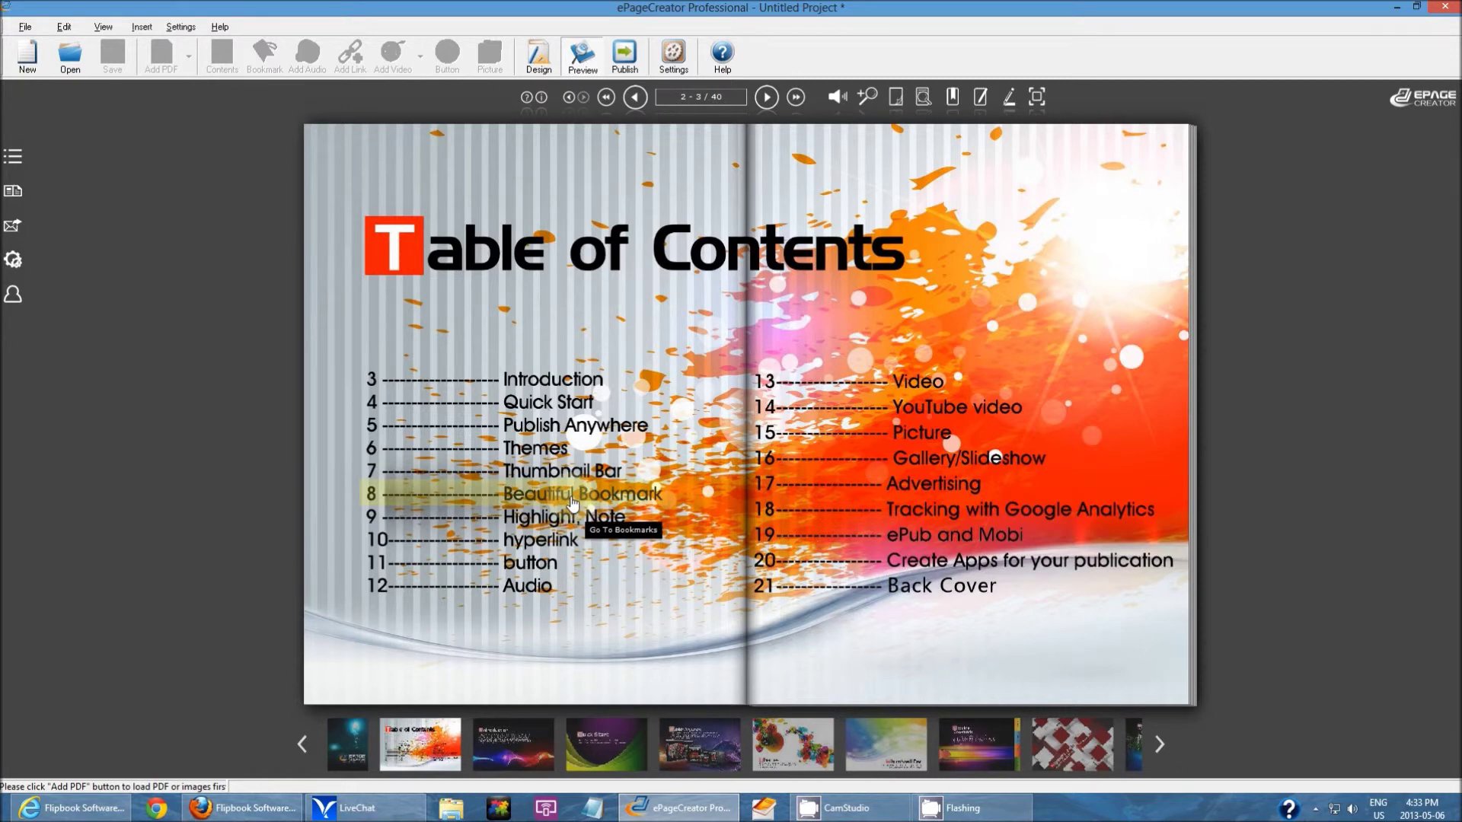
pyautogui.click(572, 504)
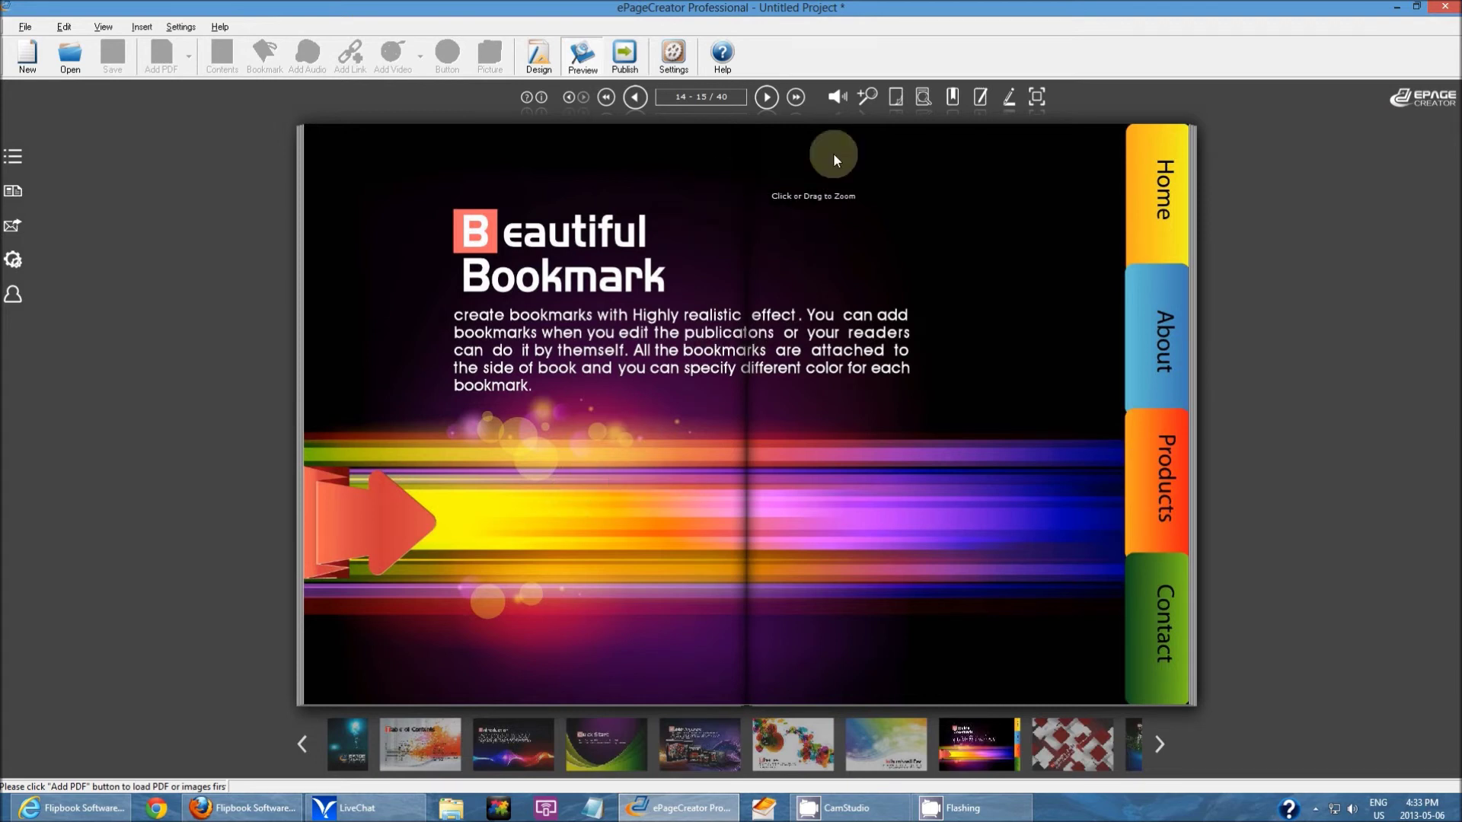
pyautogui.click(797, 98)
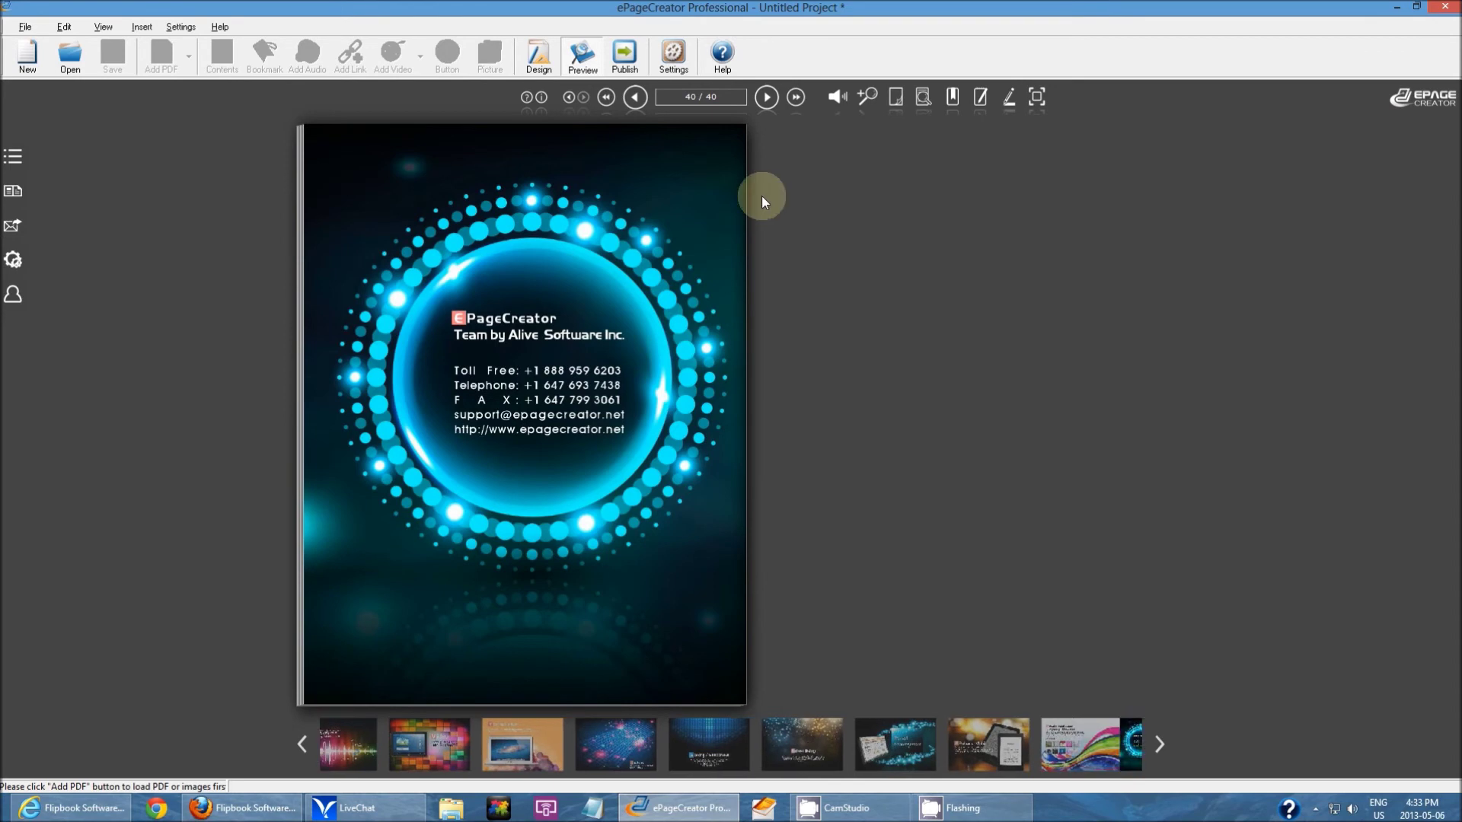
pyautogui.click(536, 370)
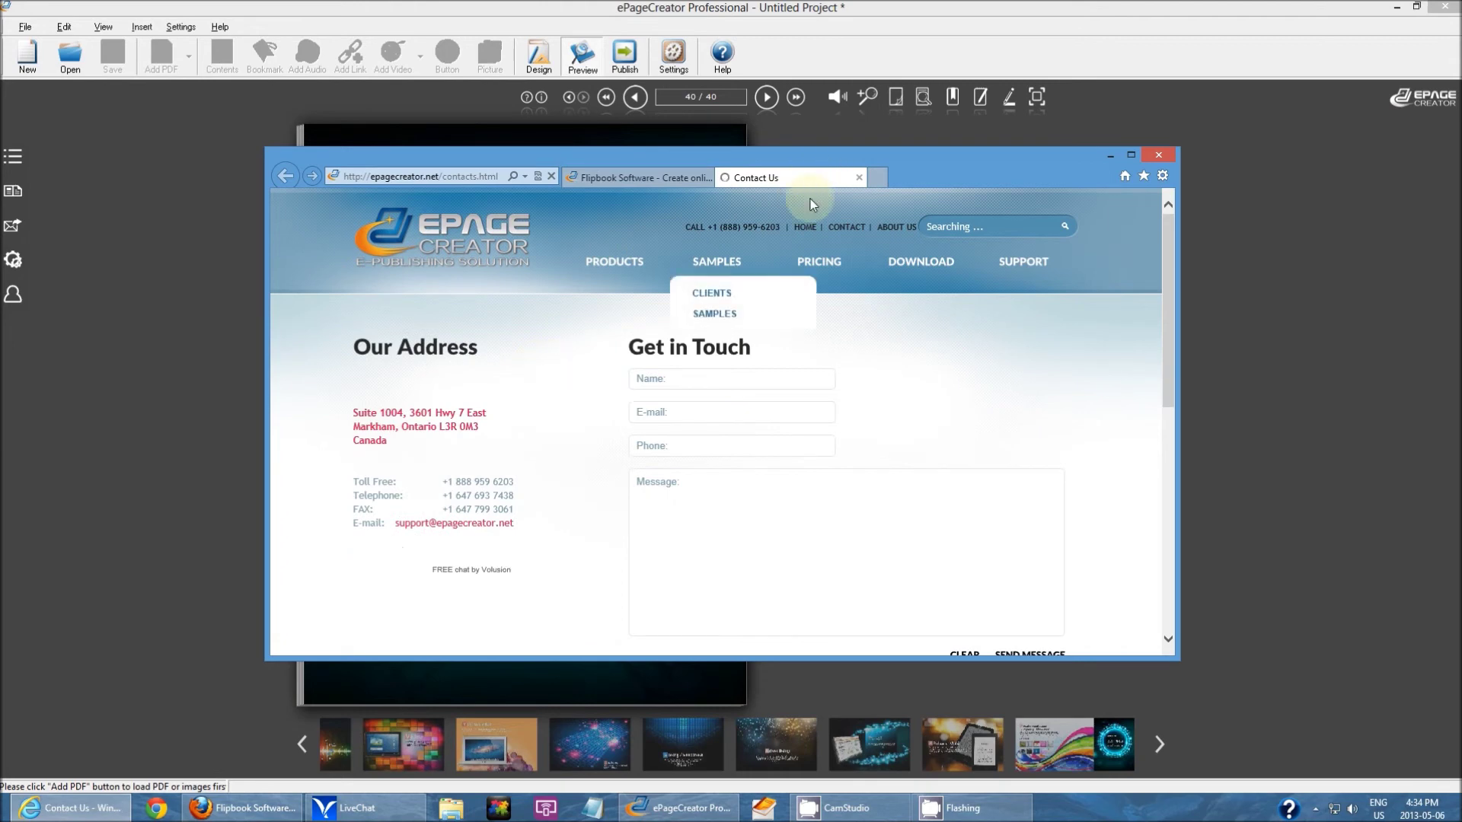
# Step: Scroll over the Contact Us page's address and map, then close that browser window
pyautogui.scroll(-5, 792, 477)
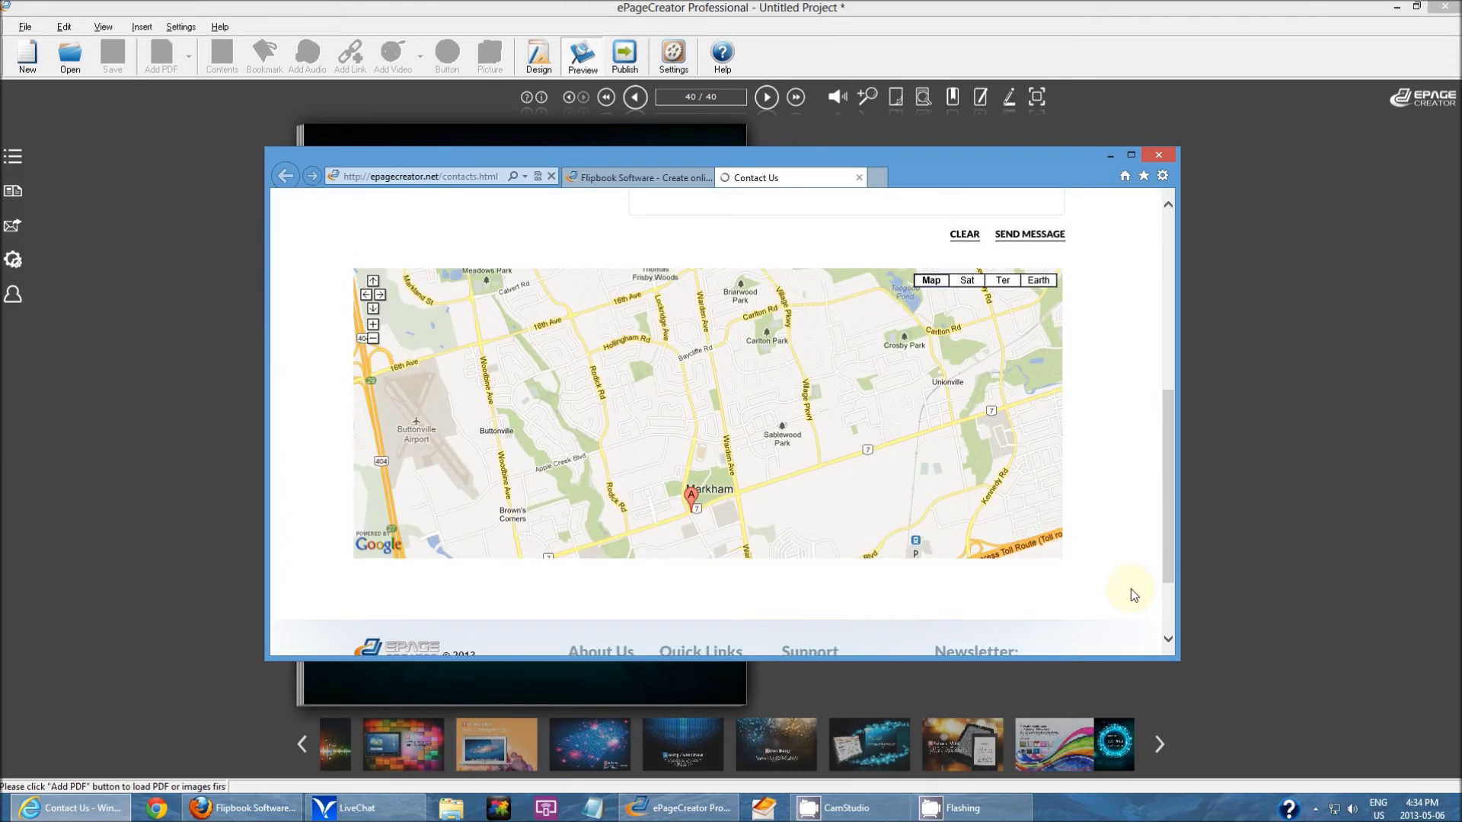
pyautogui.scroll(6, 1108, 578)
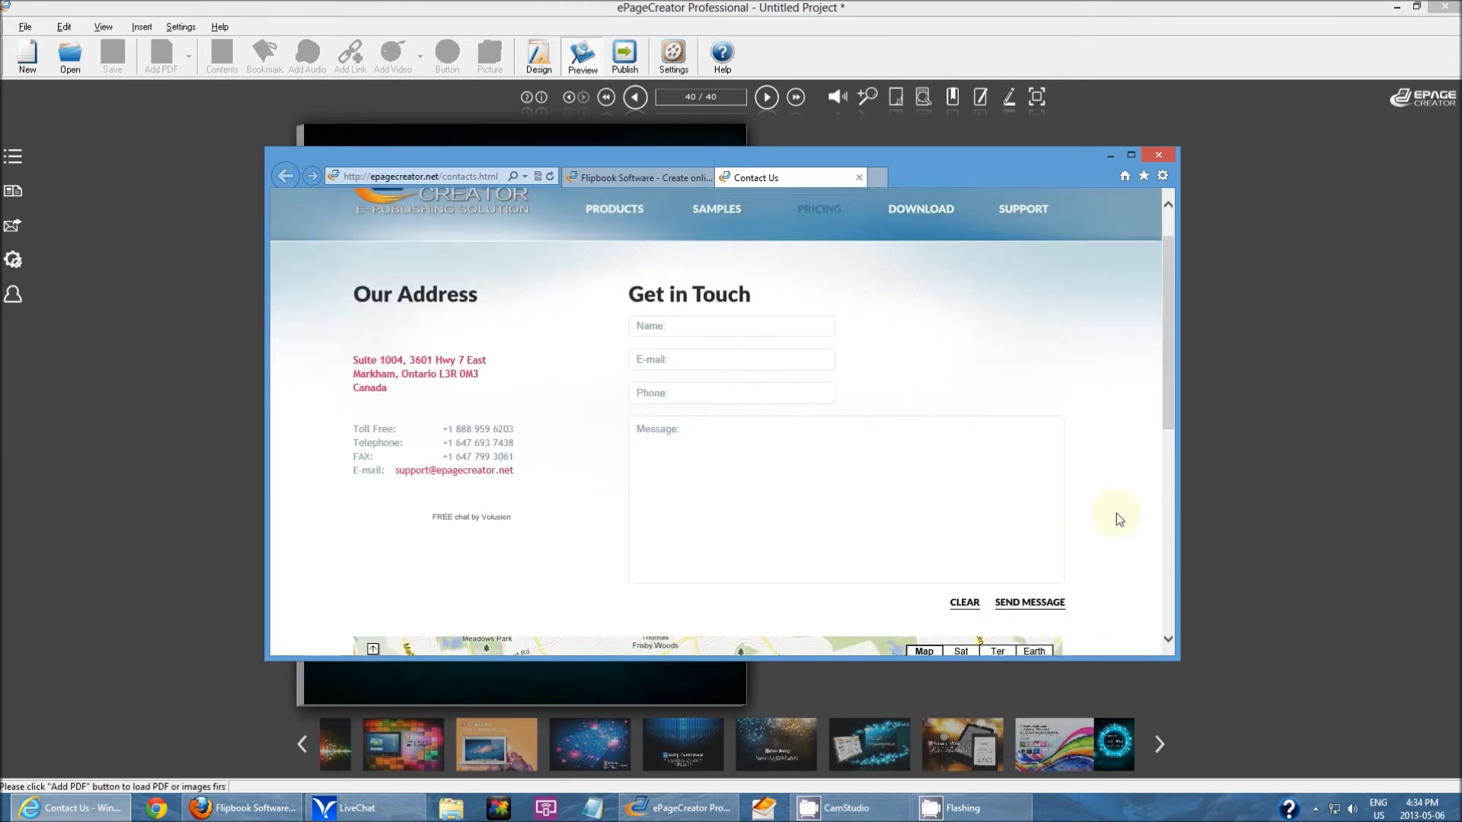
pyautogui.scroll(-1, 1121, 519)
pyautogui.scroll(3, 1120, 519)
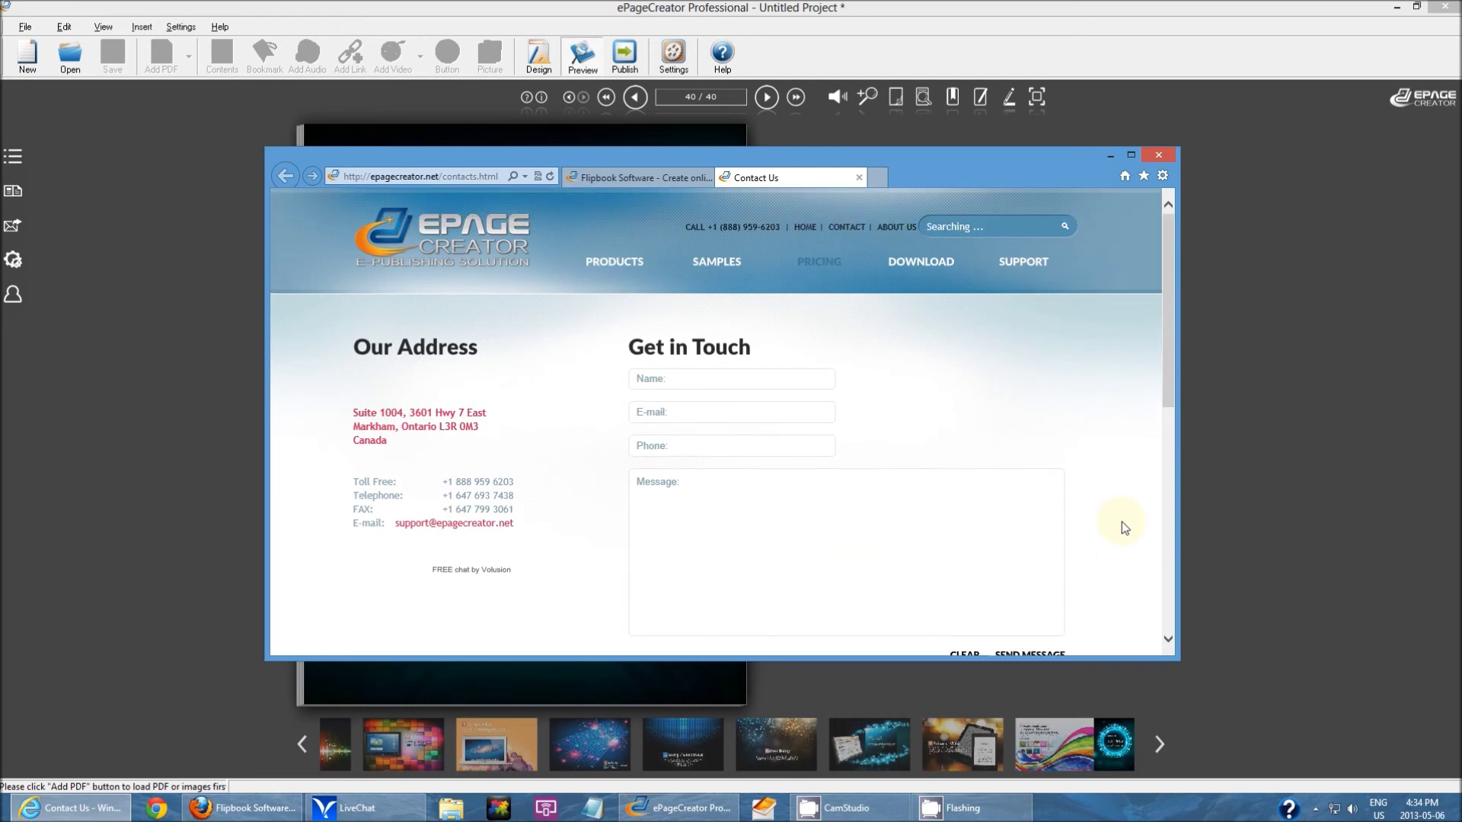
pyautogui.scroll(-3, 1121, 522)
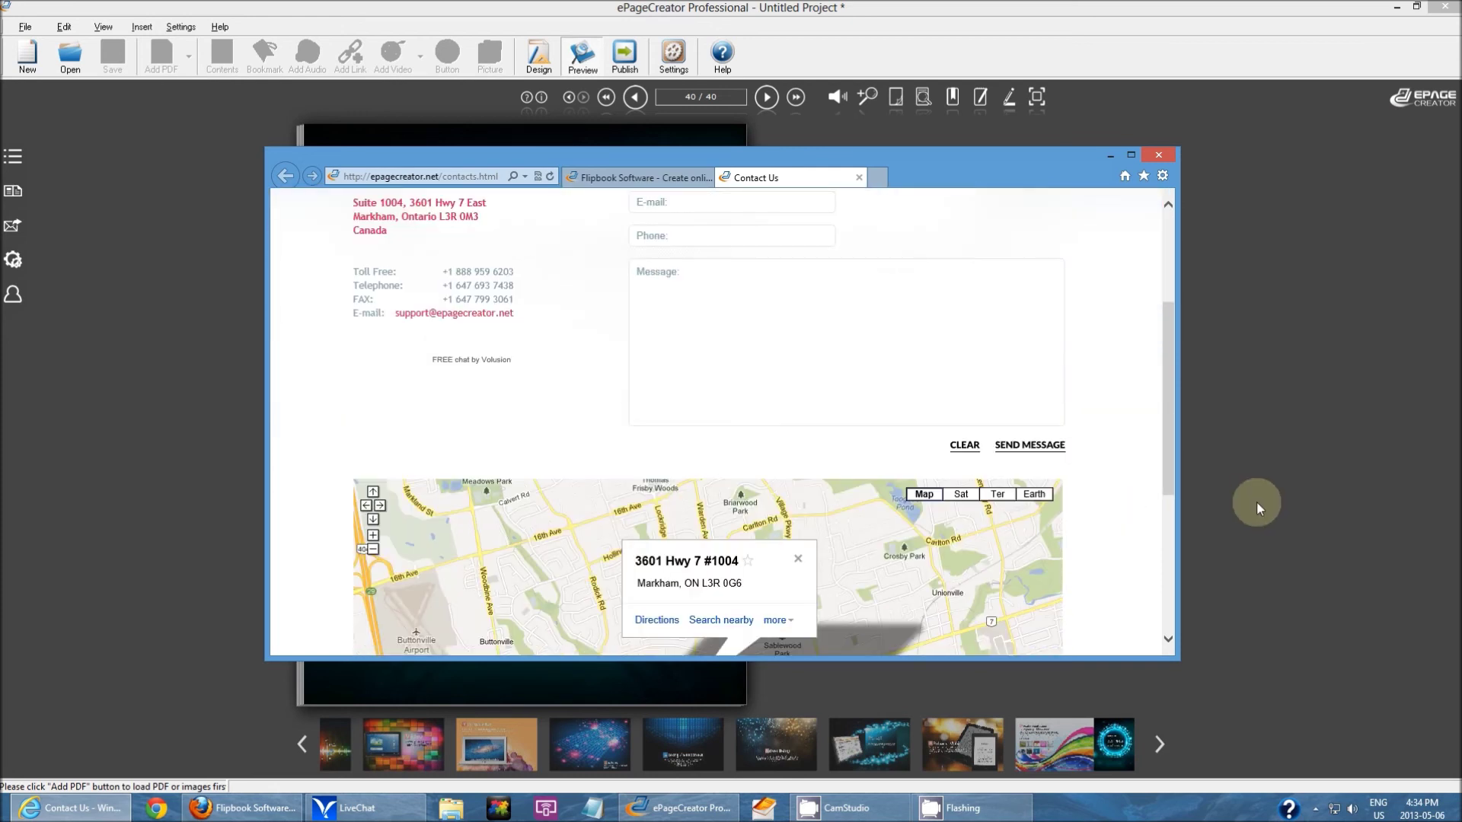
pyautogui.click(1256, 501)
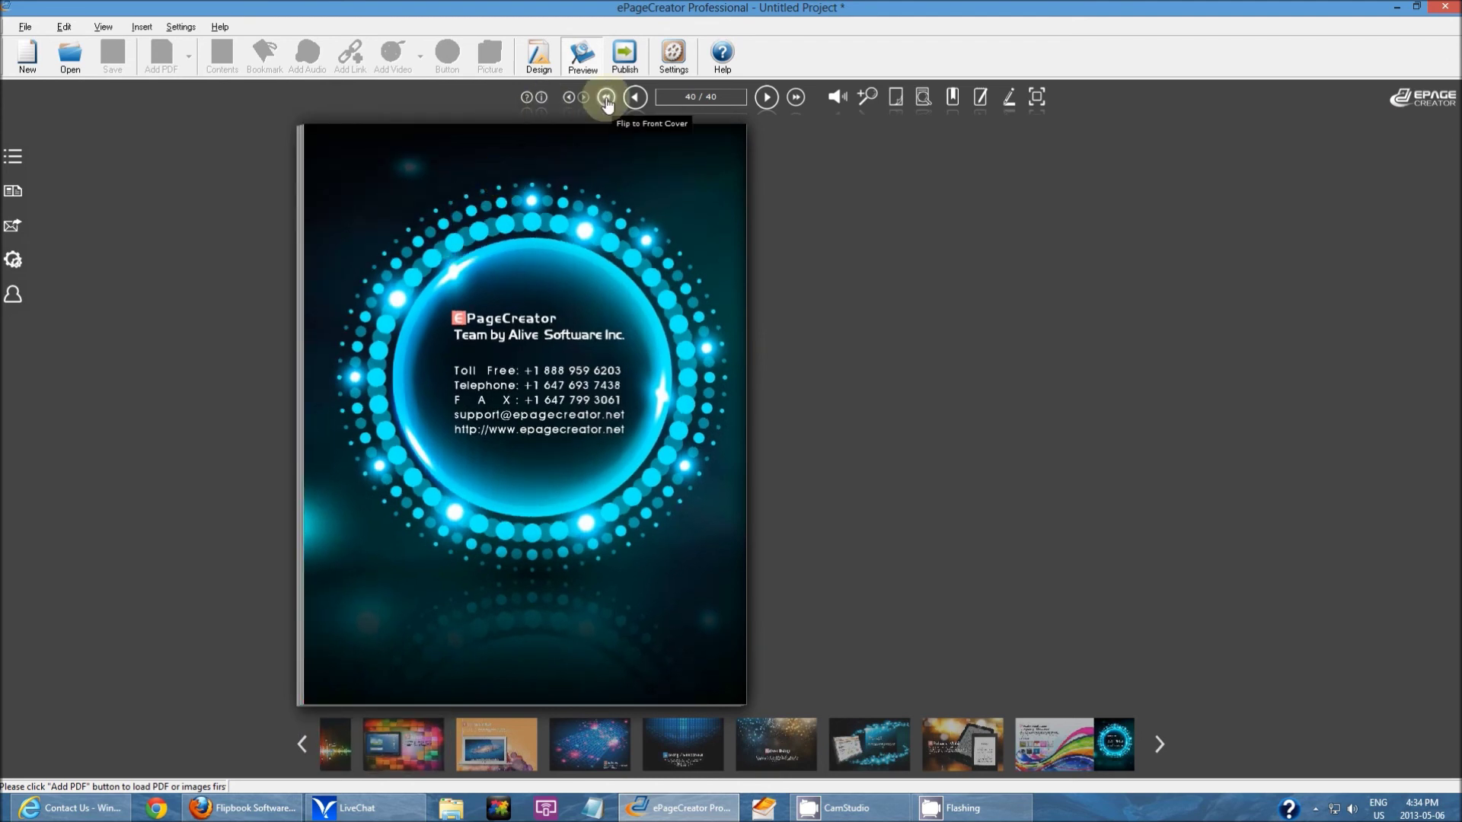
# Step: Flip the preview back to the front cover, page 1 of 40
pyautogui.click(606, 101)
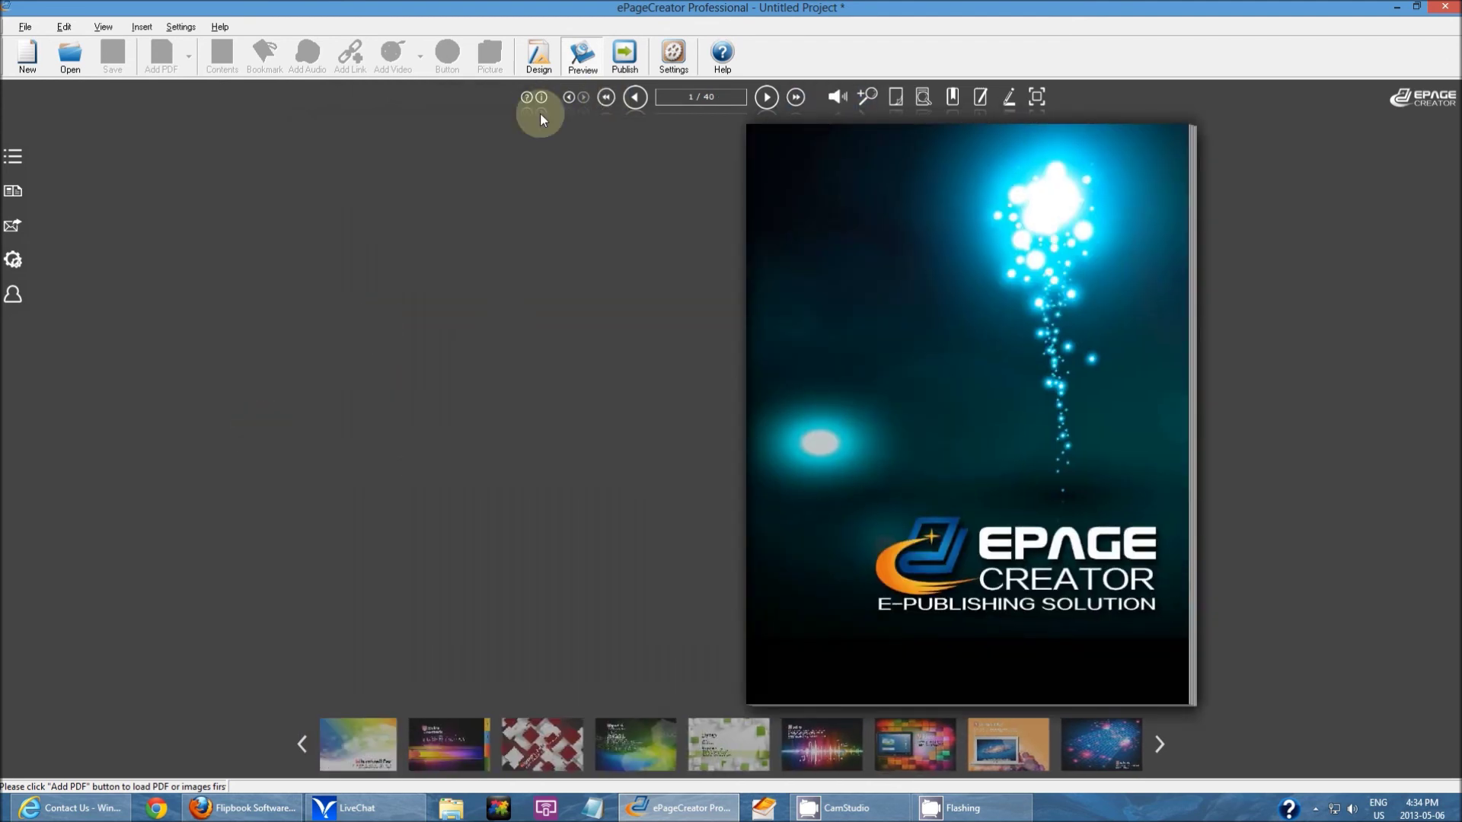